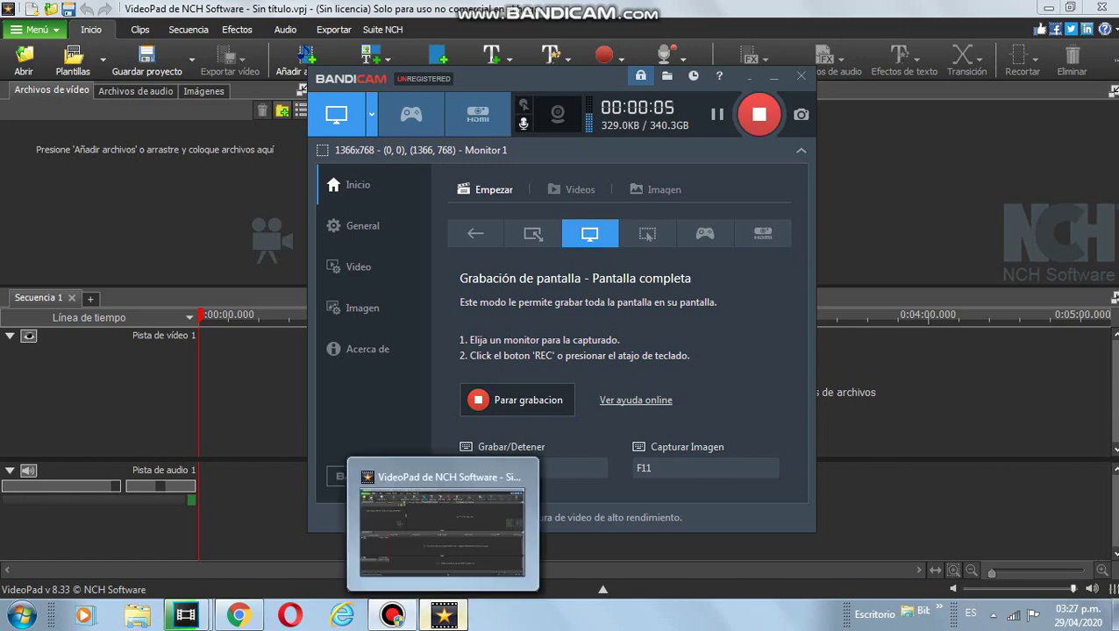
Switch to VideoPad, import the video "(REUPLOAD) WHY DID YOU LIE TO US LOSER Csupo" and place it at the start of the sequence.
click(442, 614)
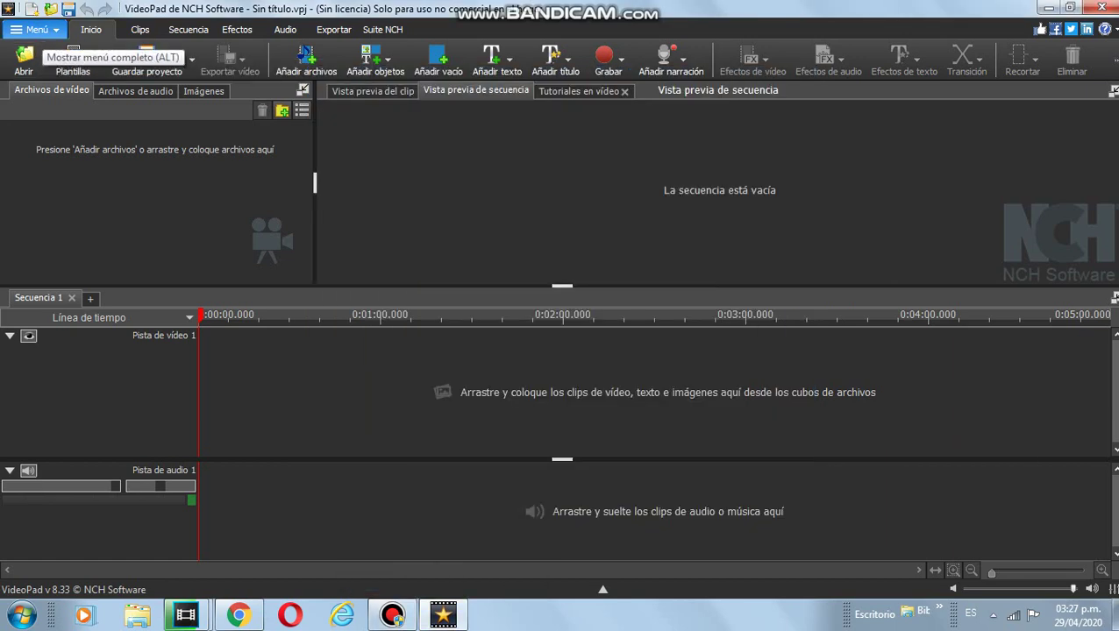
click(37, 29)
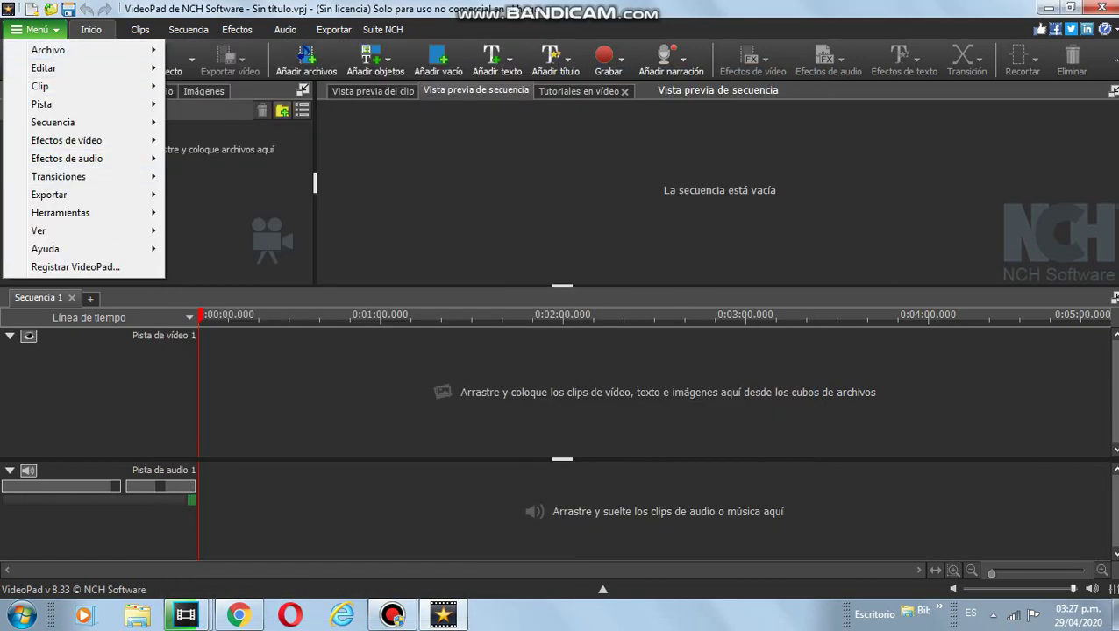
key(Escape)
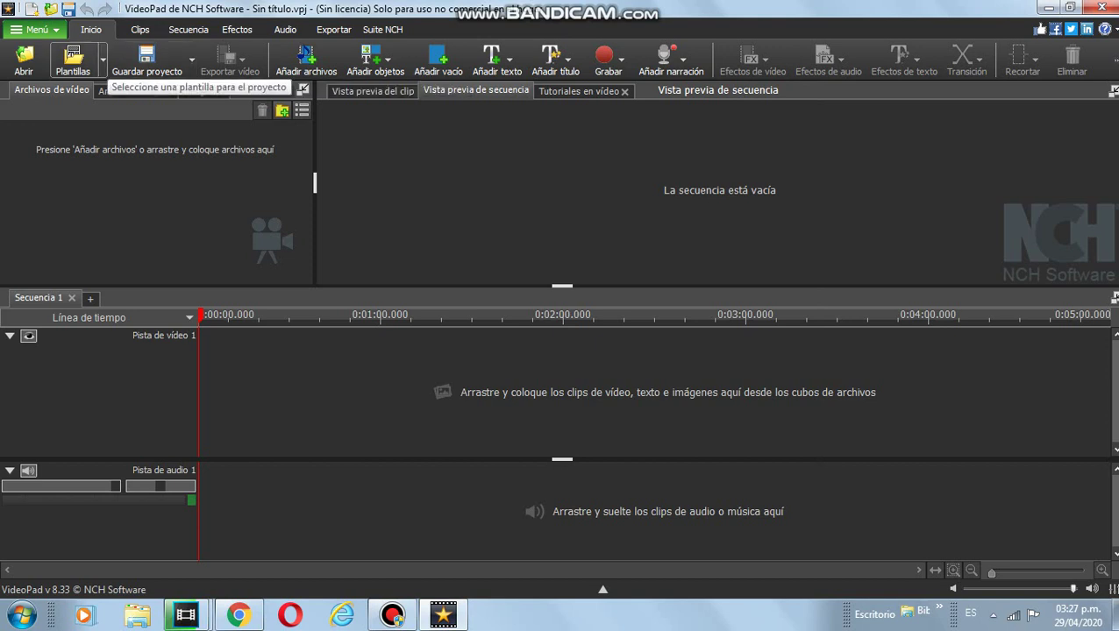
click(27, 60)
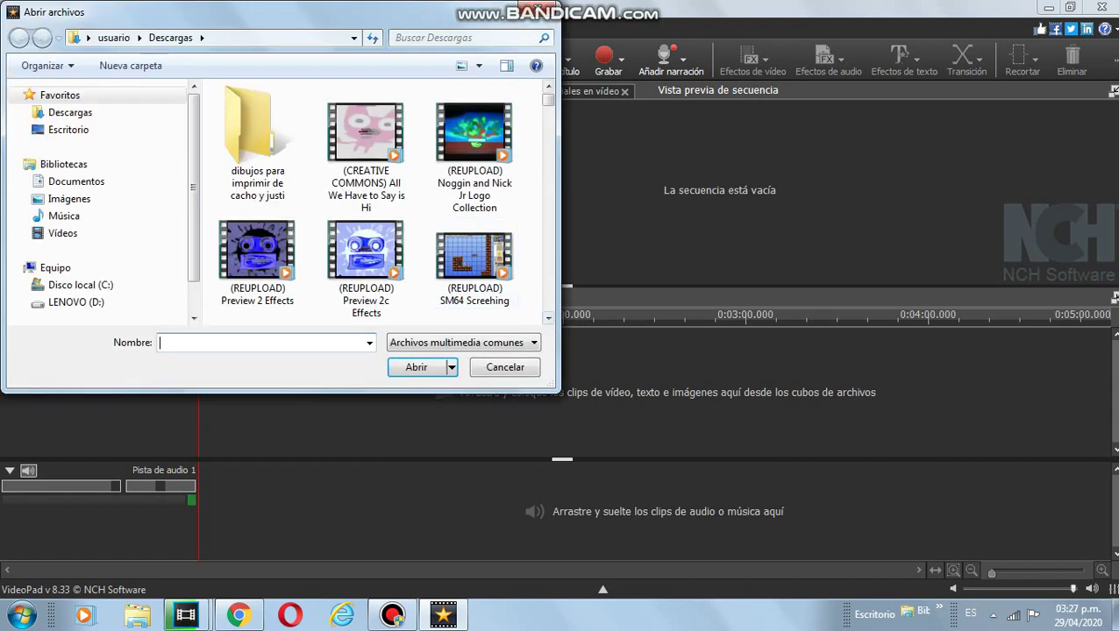
scroll(368, 202, down, 3)
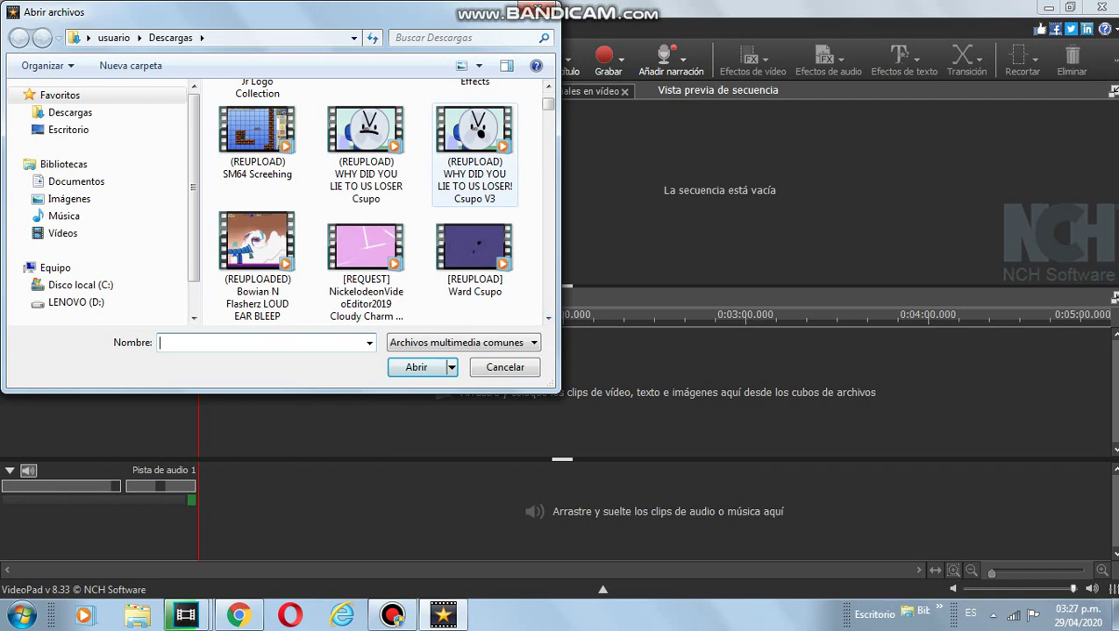
click(366, 156)
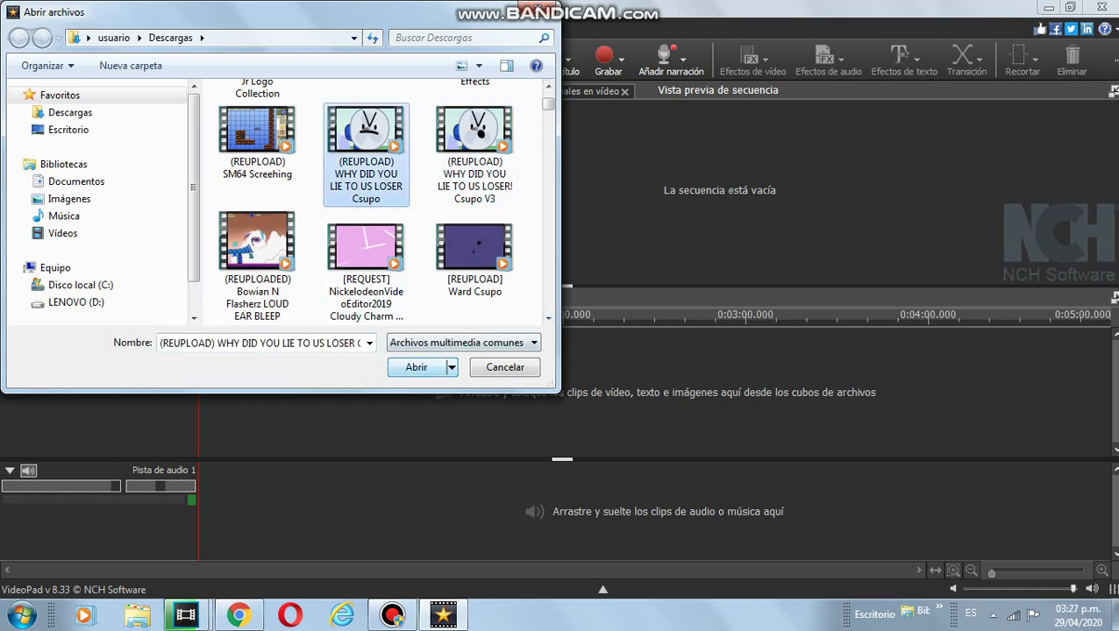
click(417, 367)
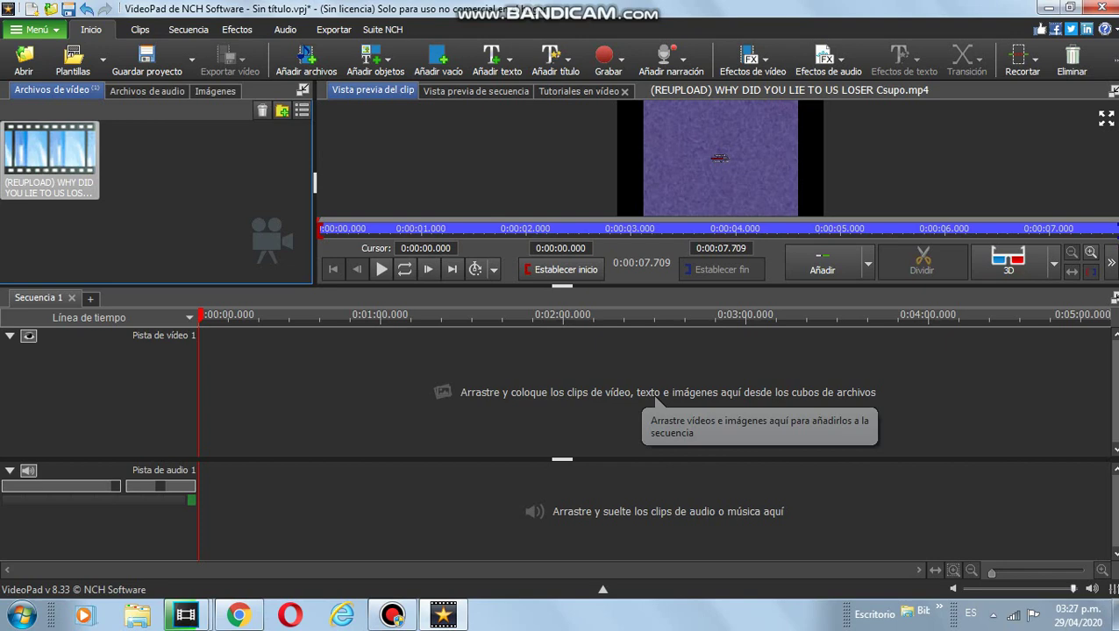
drag(50, 153, 270, 426)
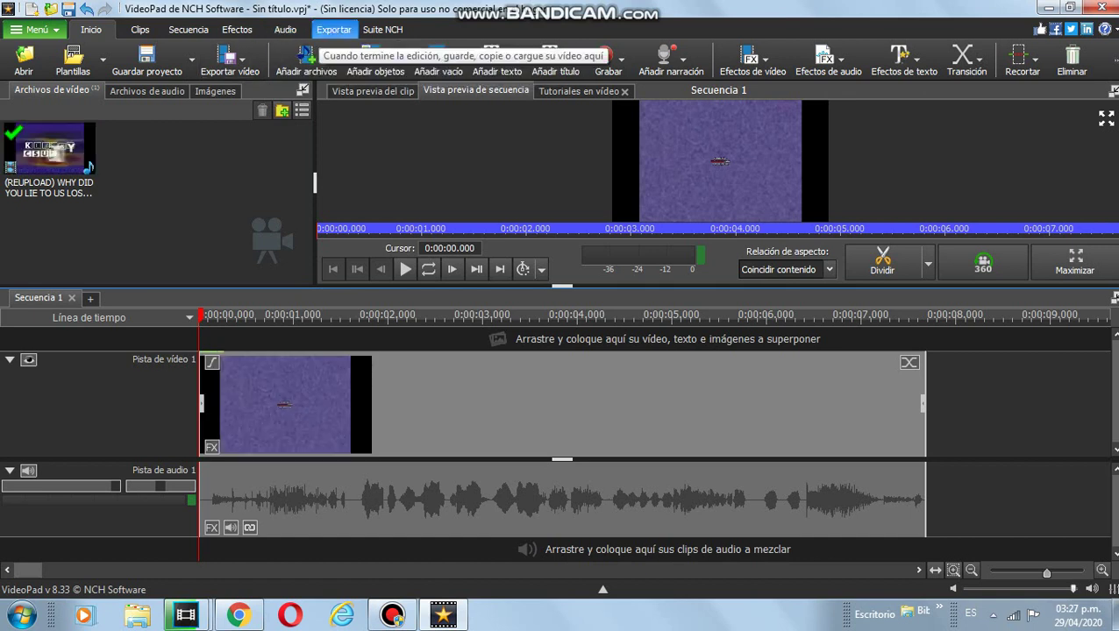
Apply the Ondas video effect with its default settings to the clip on video track 1.
click(236, 29)
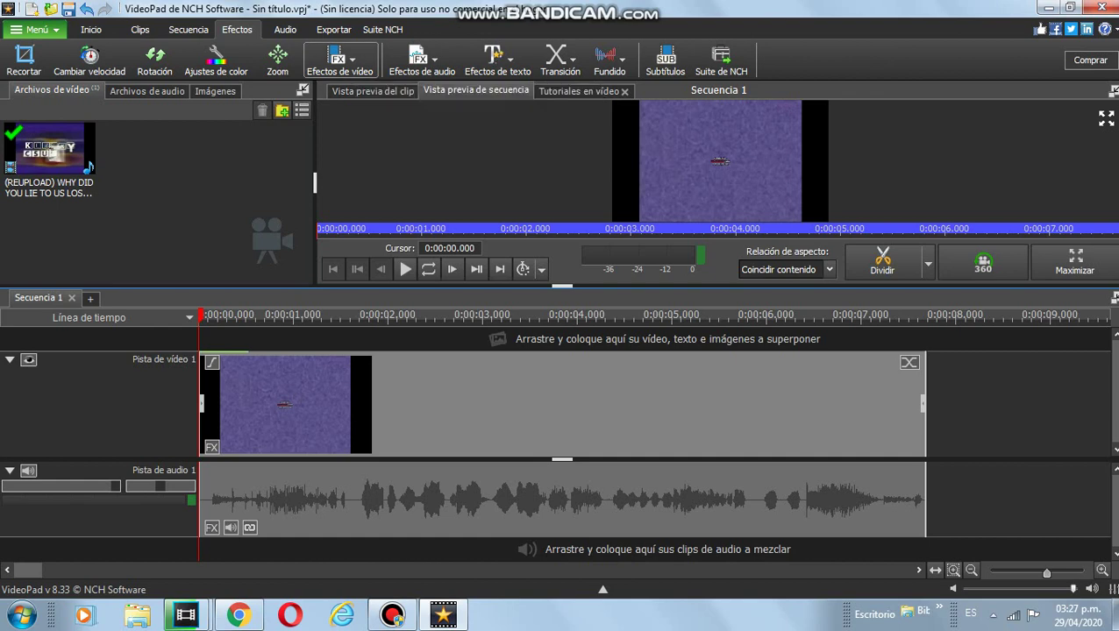
click(340, 59)
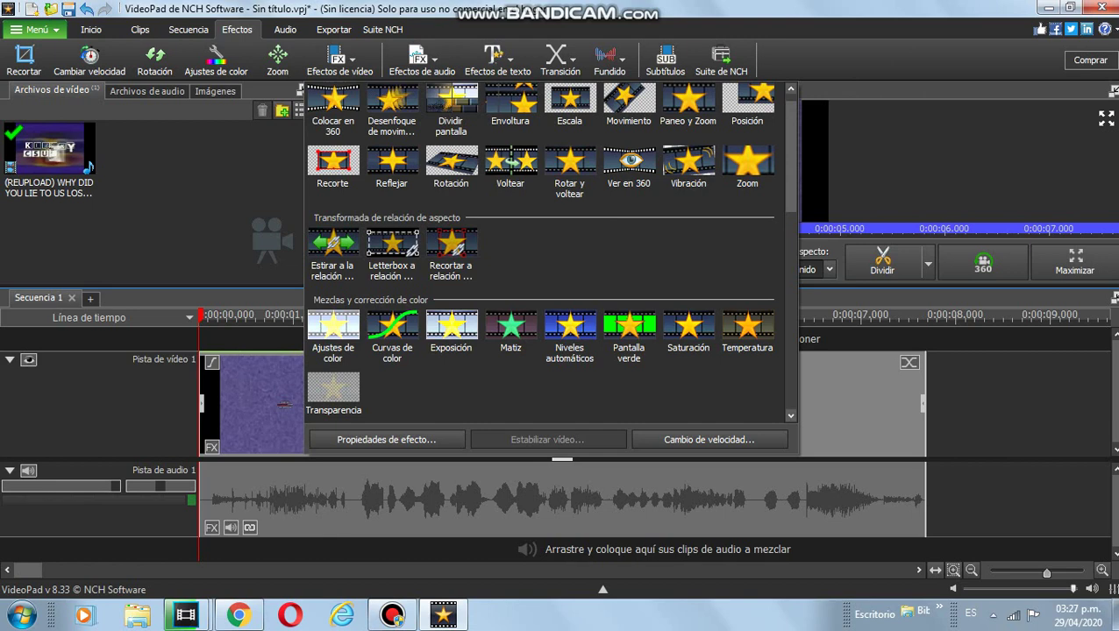
scroll(548, 255, down, 5)
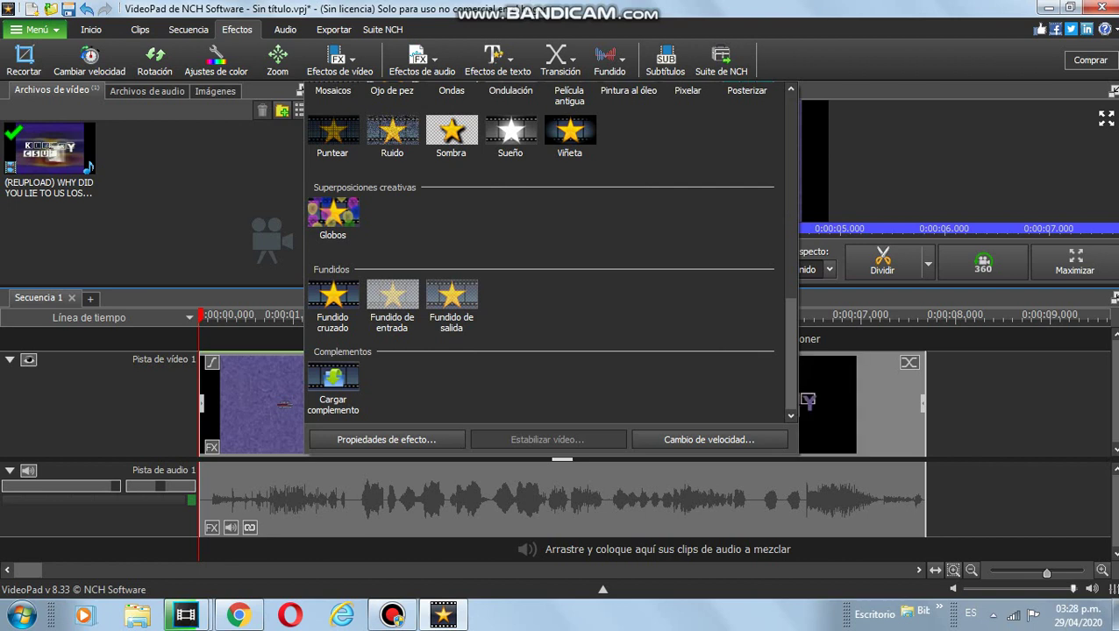
scroll(548, 254, up, 3)
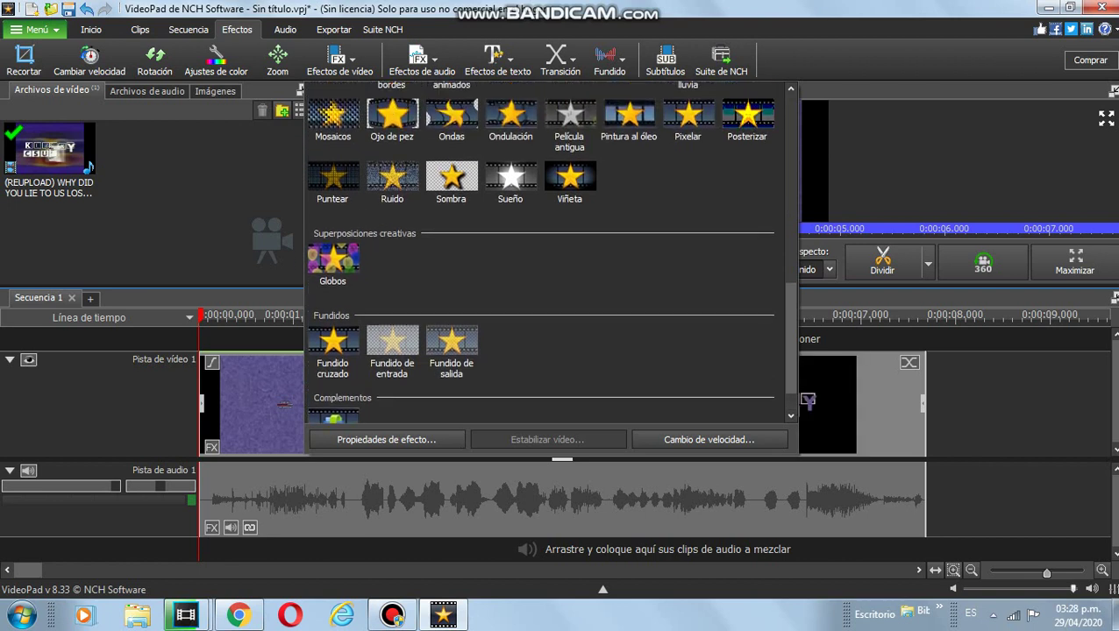
click(452, 119)
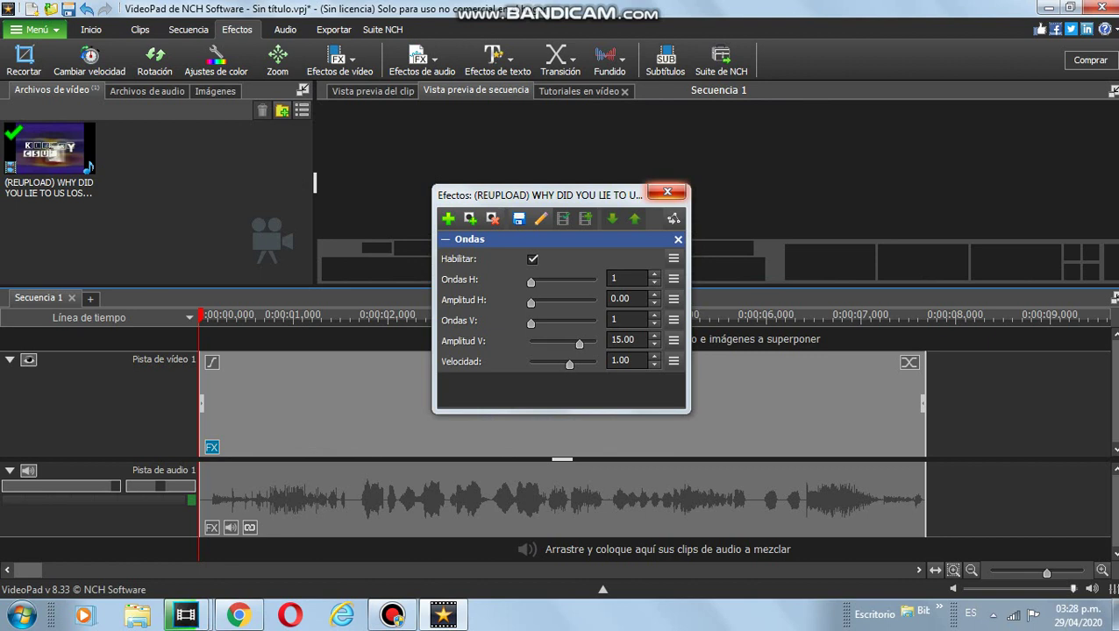
click(667, 192)
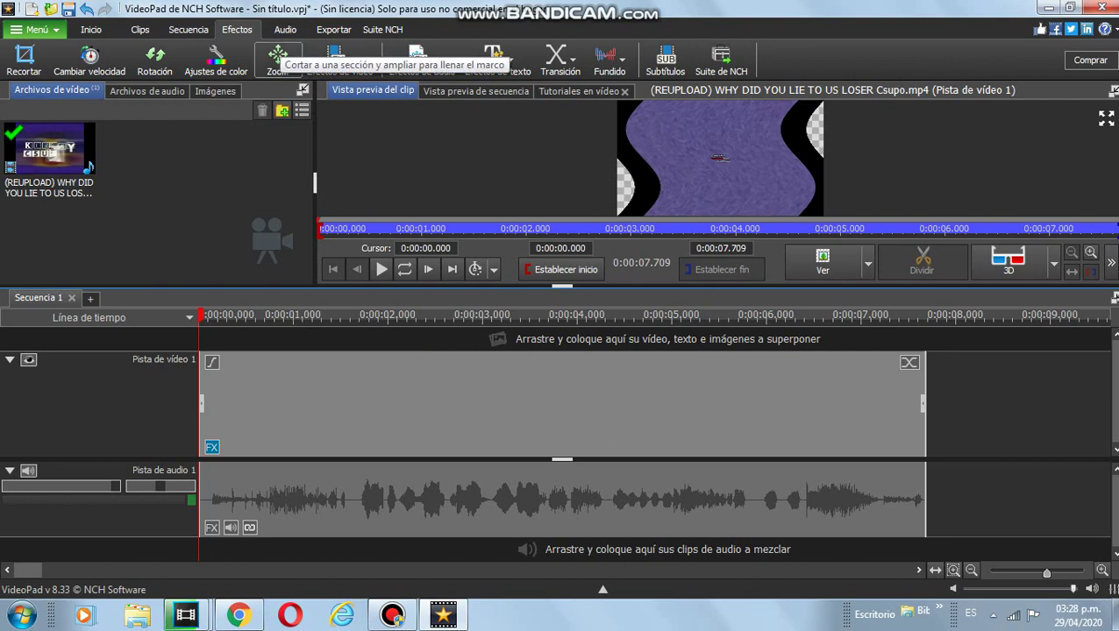
Add a second Ondas effect to the video clip with Amplitud V set to 0.00 and Amplitud H set to 15.00.
click(339, 63)
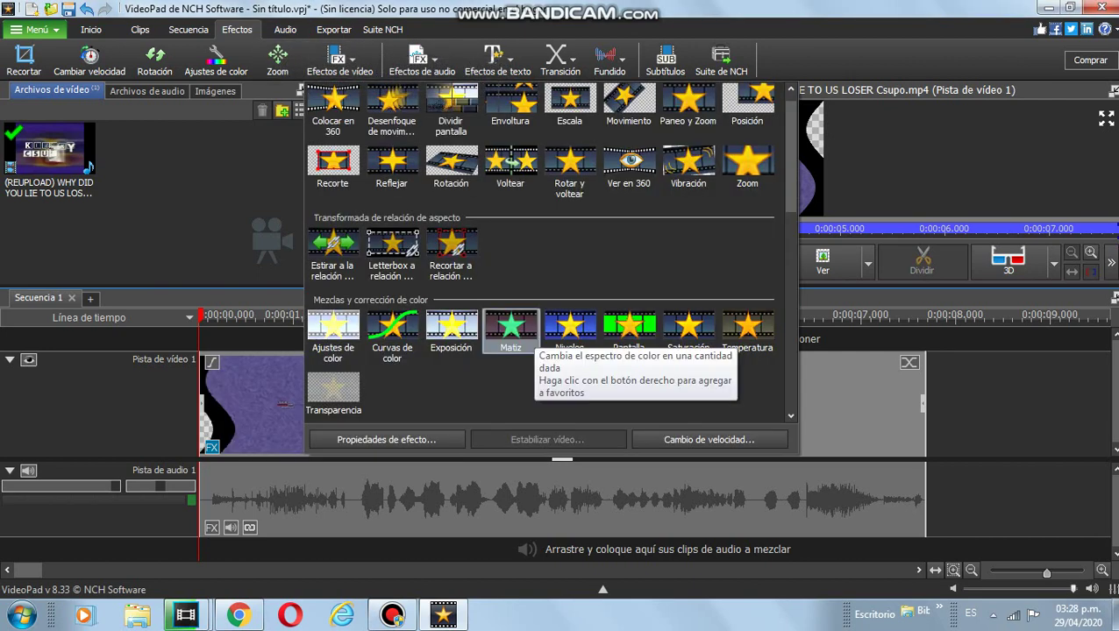
scroll(510, 334, down, 6)
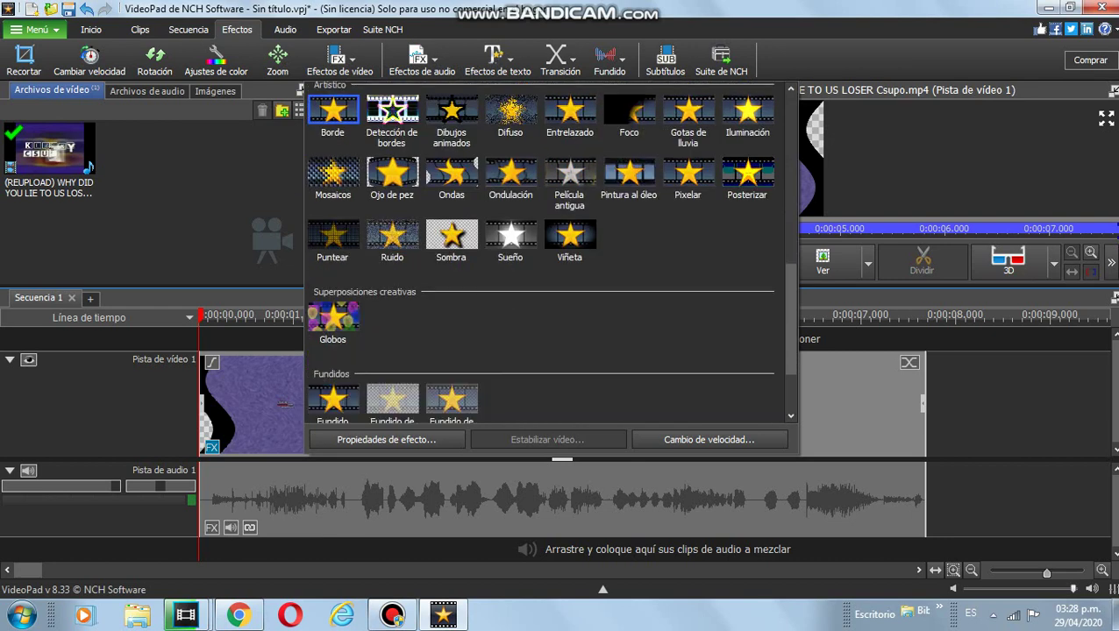
scroll(550, 254, down, 1)
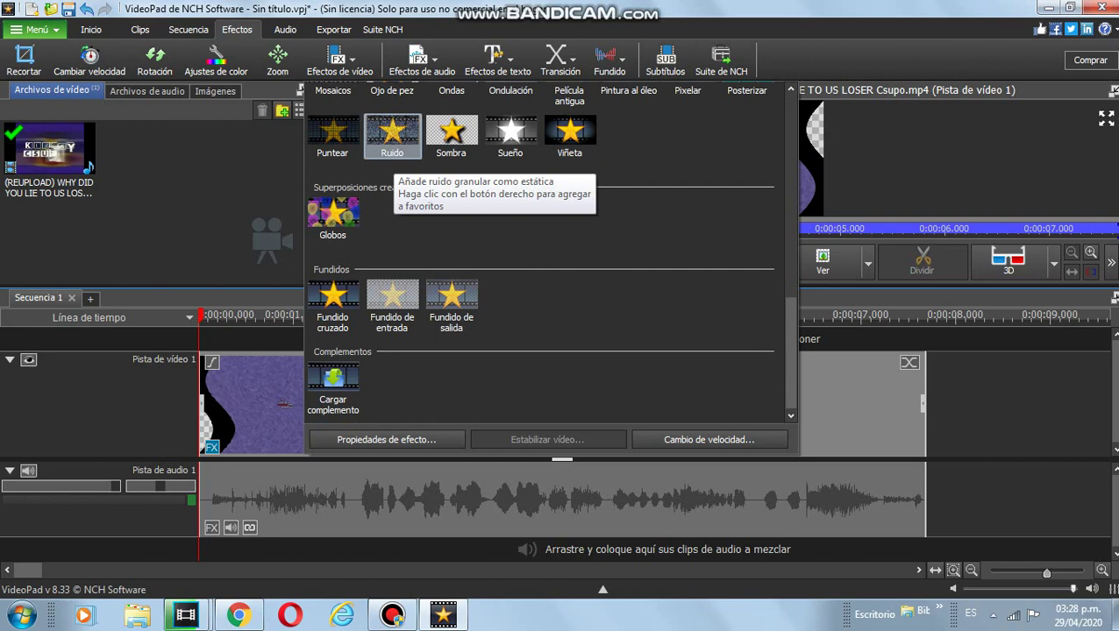
scroll(392, 144, up, 2)
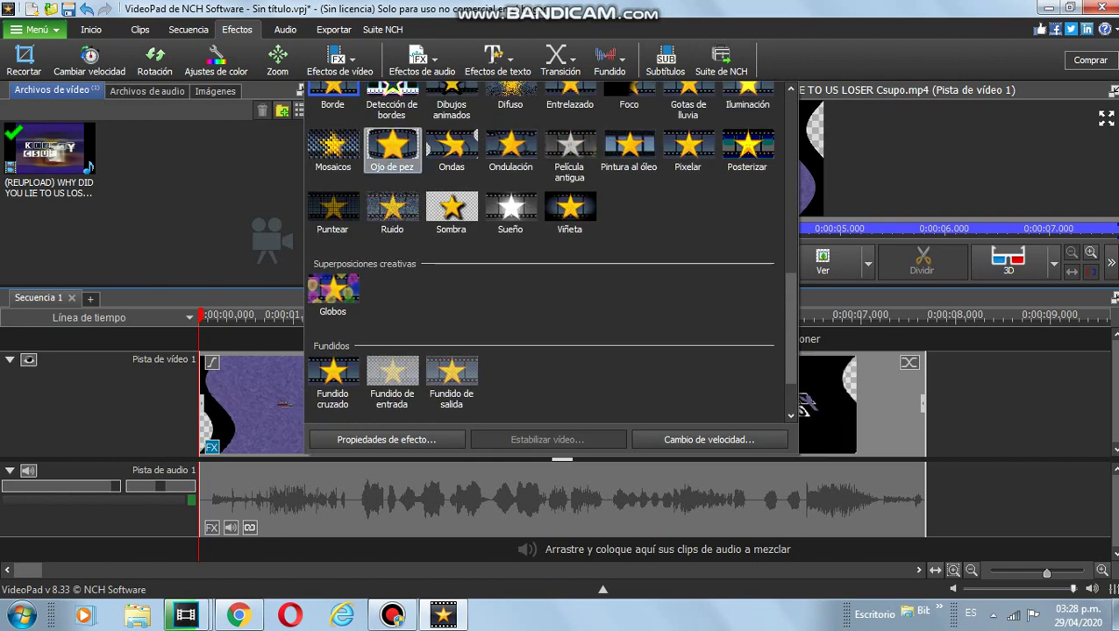
click(452, 145)
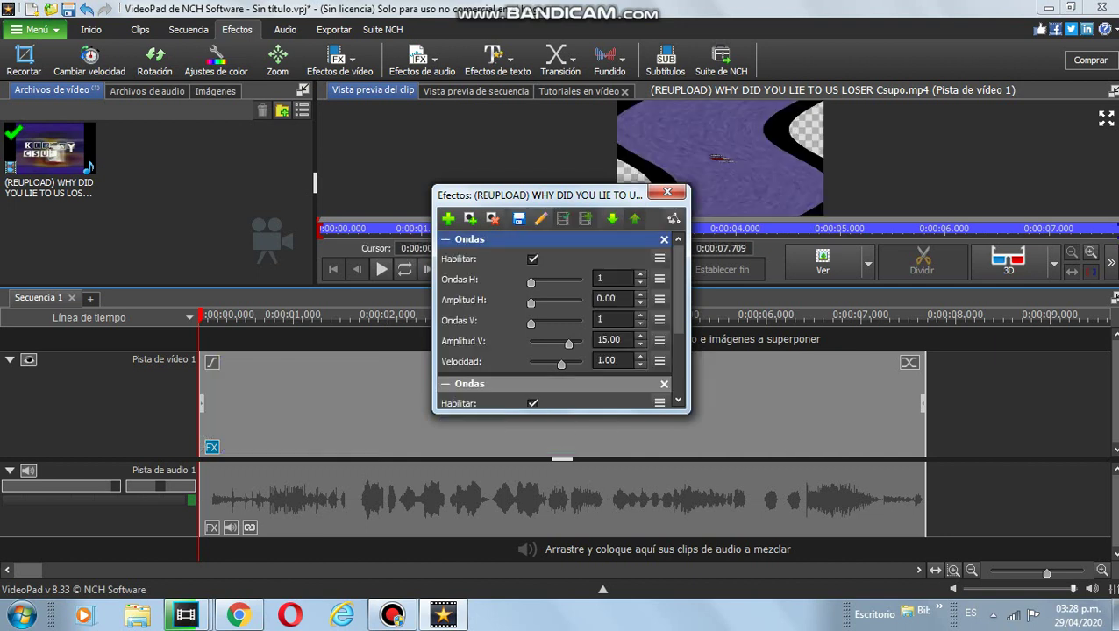
drag(568, 343, 531, 343)
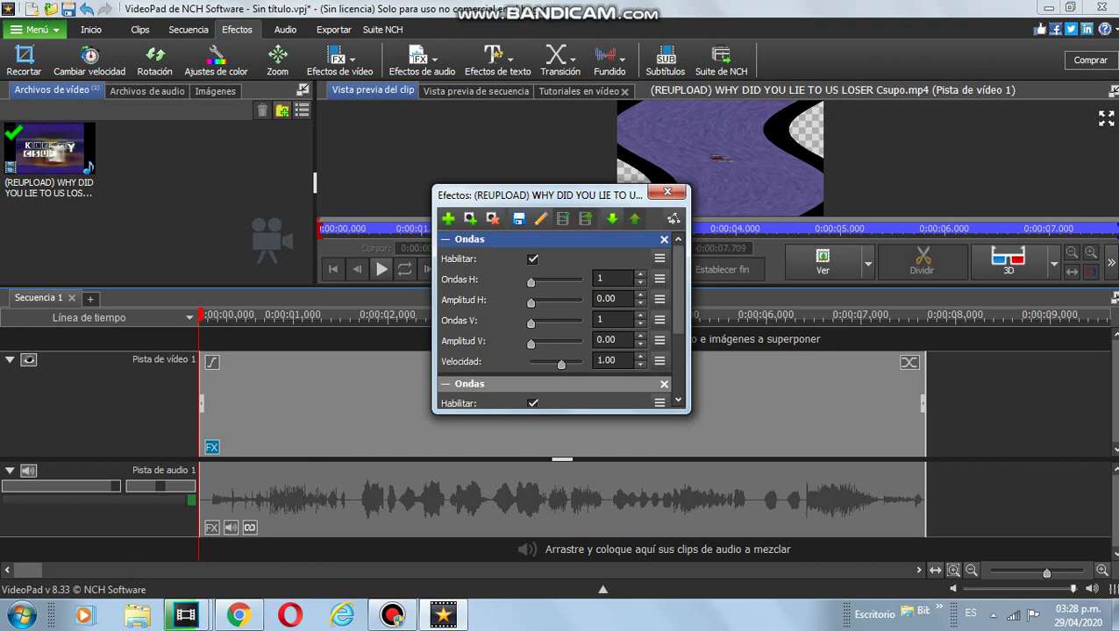
drag(531, 303, 568, 302)
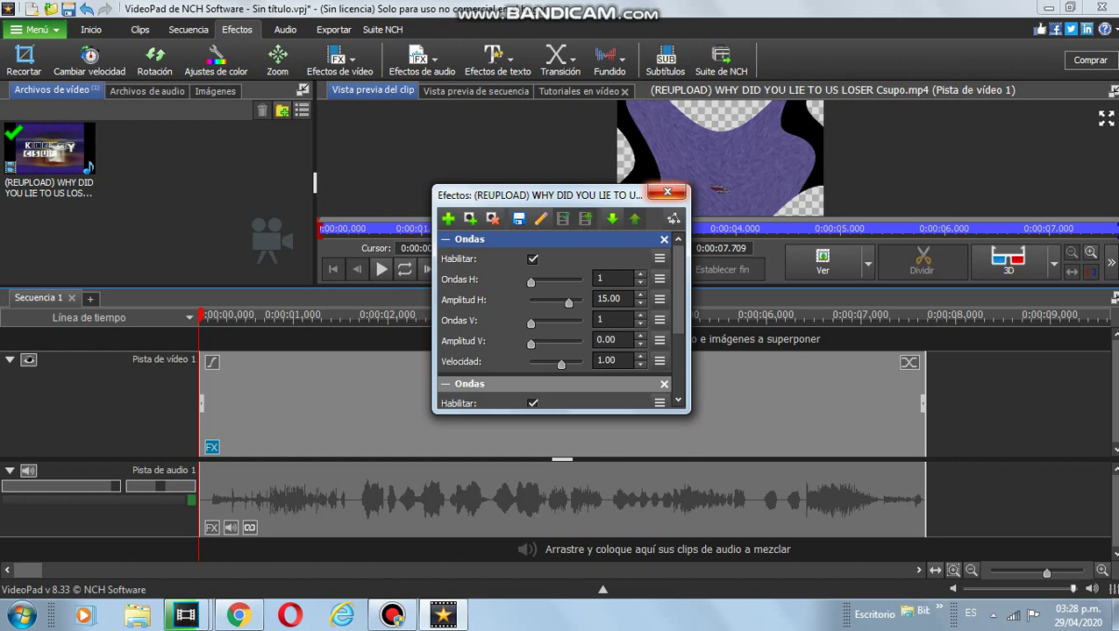
click(667, 192)
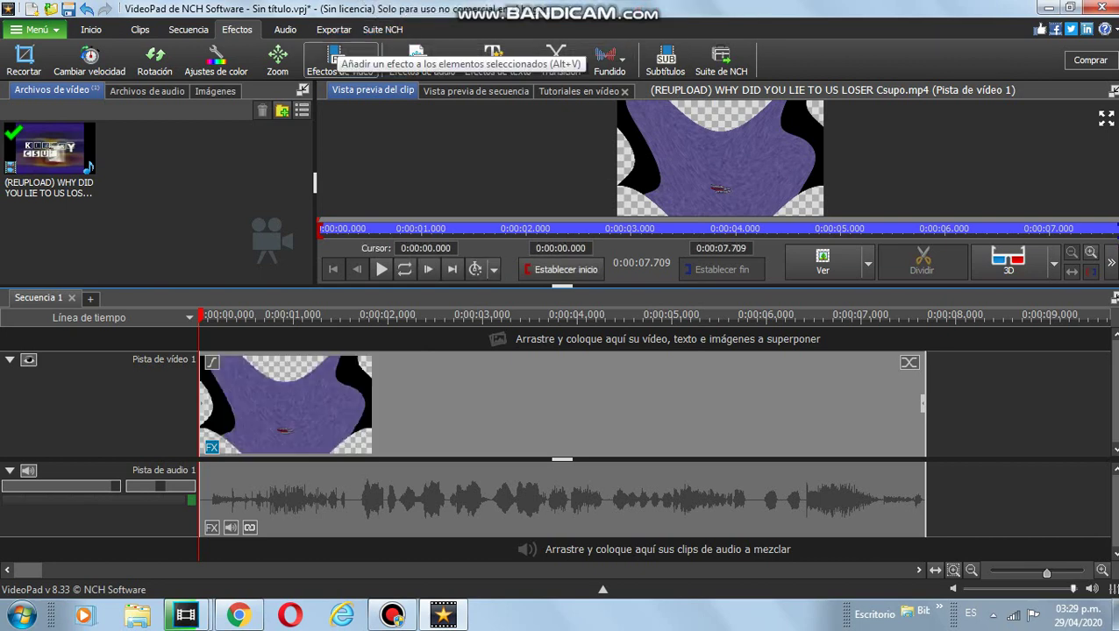
Add the Detección de bordes effect to the video clip and look over the clip's effect list.
click(338, 58)
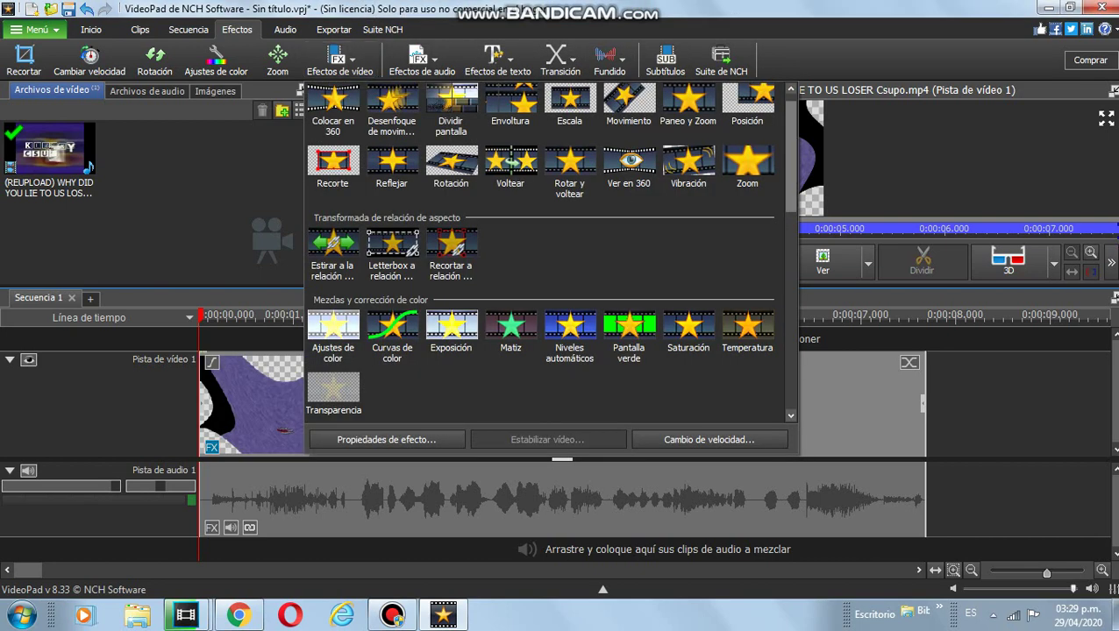
scroll(550, 251, down, 3)
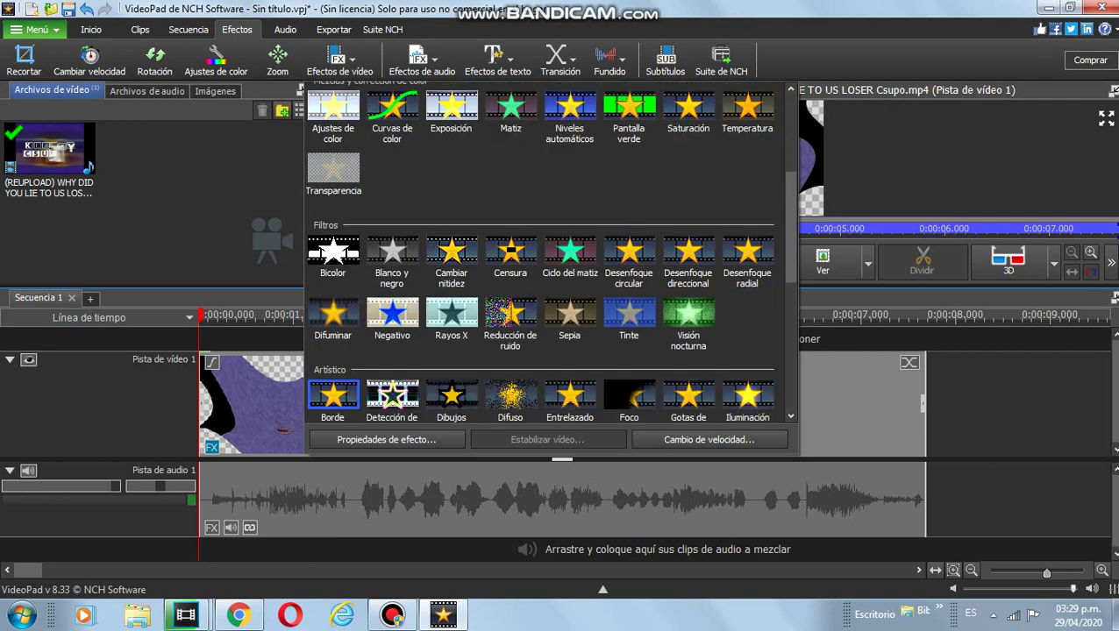
scroll(549, 252, down, 2)
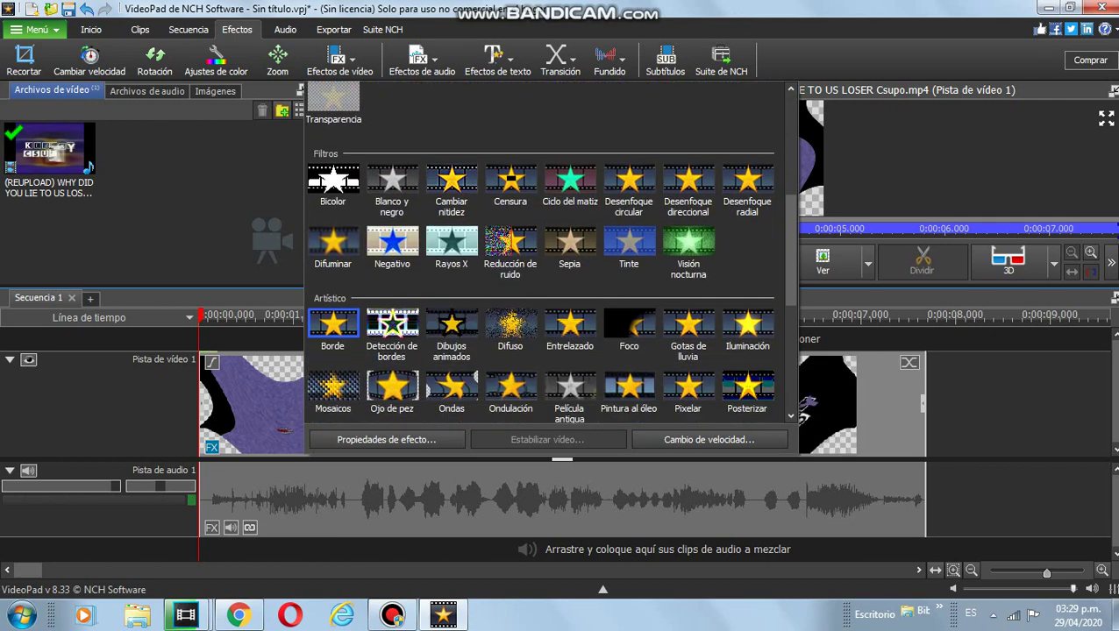
scroll(550, 251, down, 1)
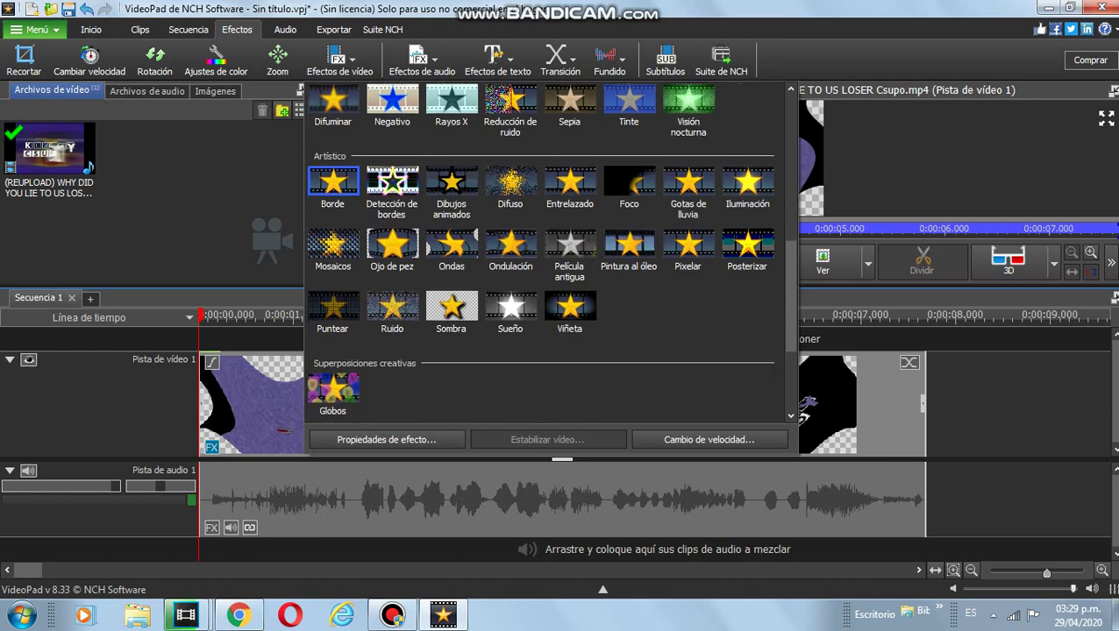
click(451, 182)
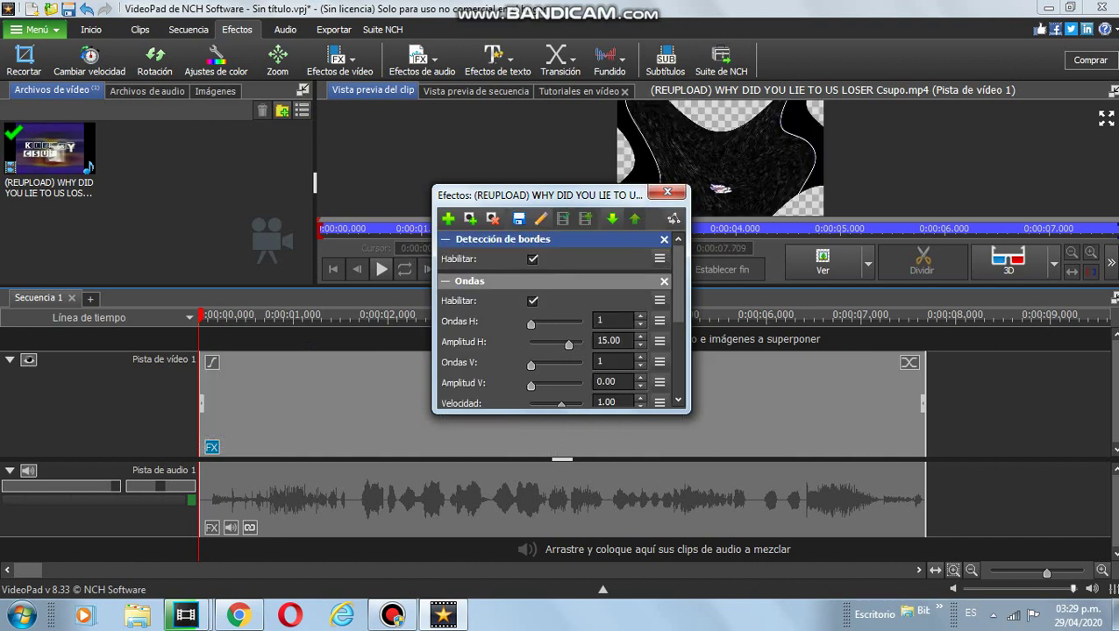
scroll(557, 321, down, 4)
scroll(557, 321, up, 4)
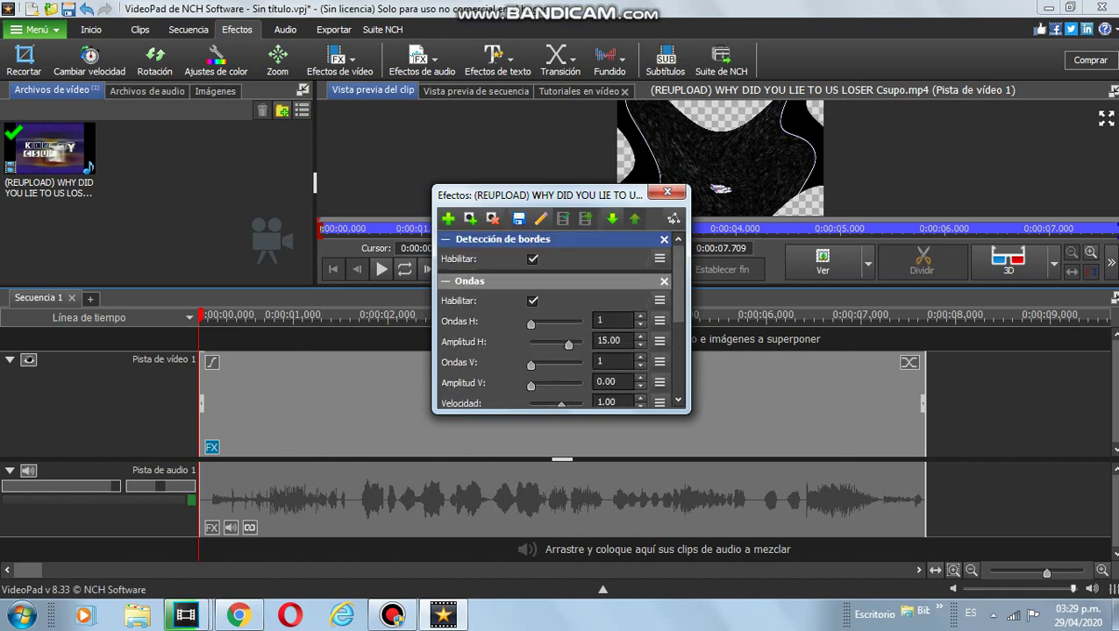
scroll(557, 320, down, 4)
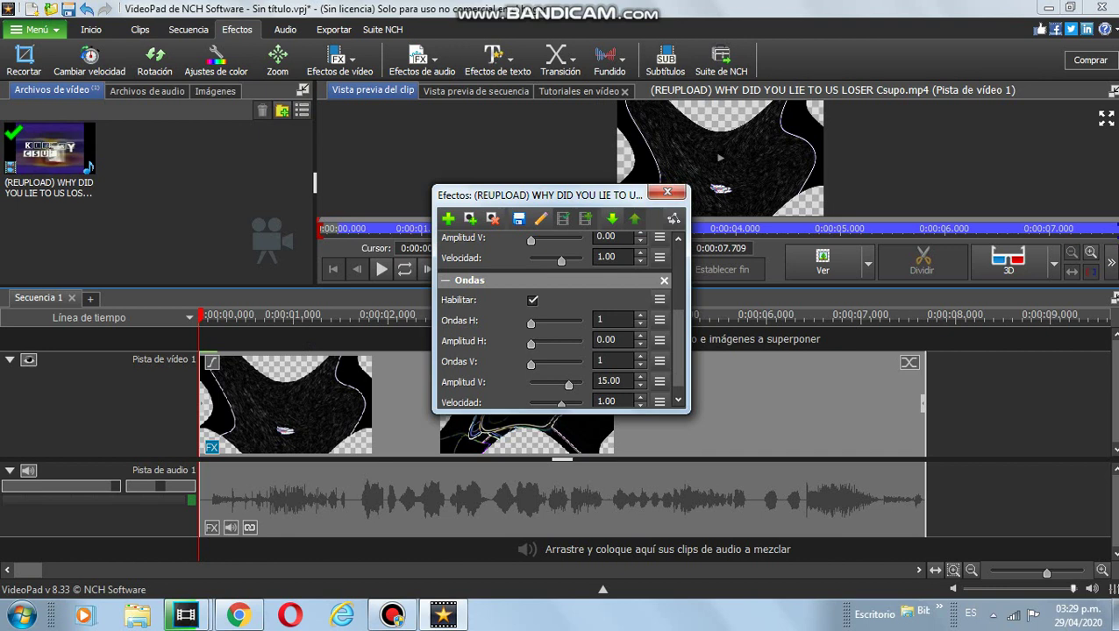
click(668, 191)
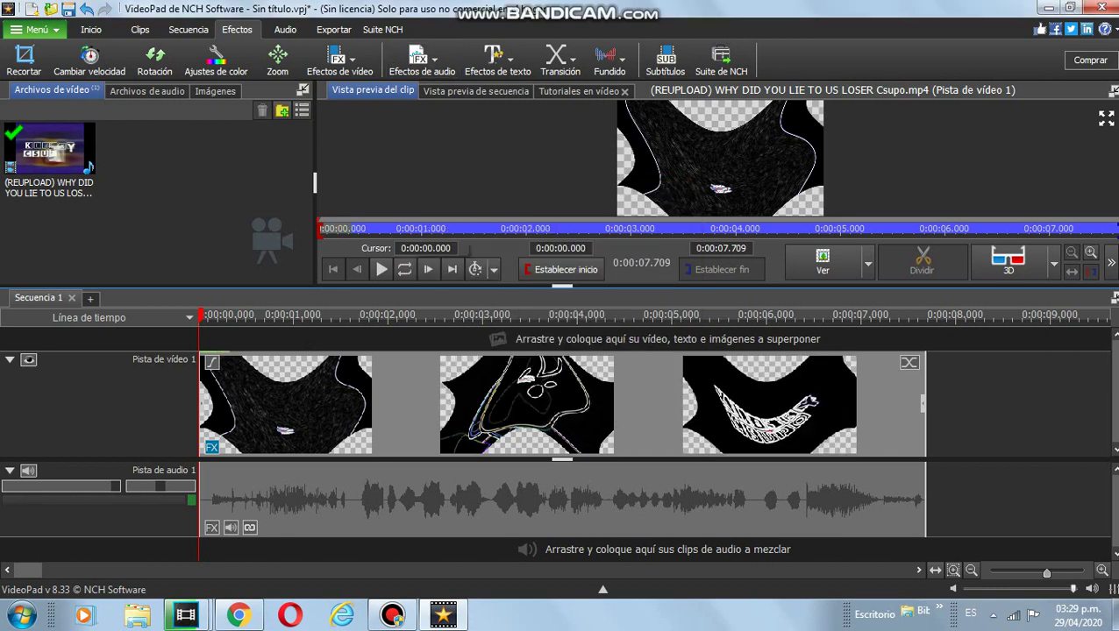
Apply the Flanger audio effect with its default settings to the clip on audio track 1.
click(317, 528)
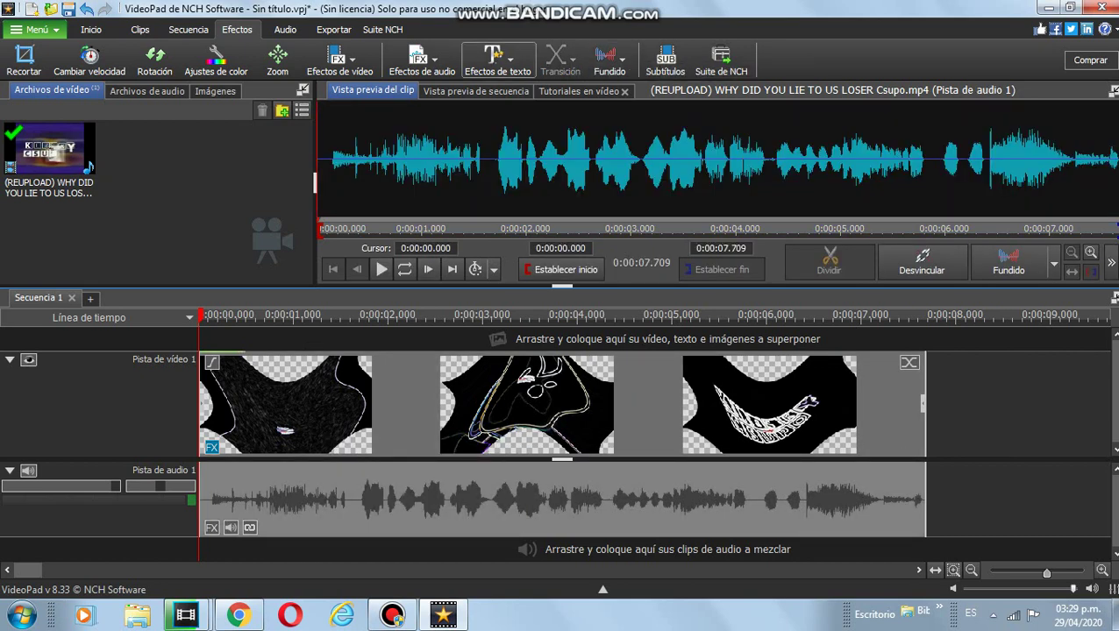
click(421, 62)
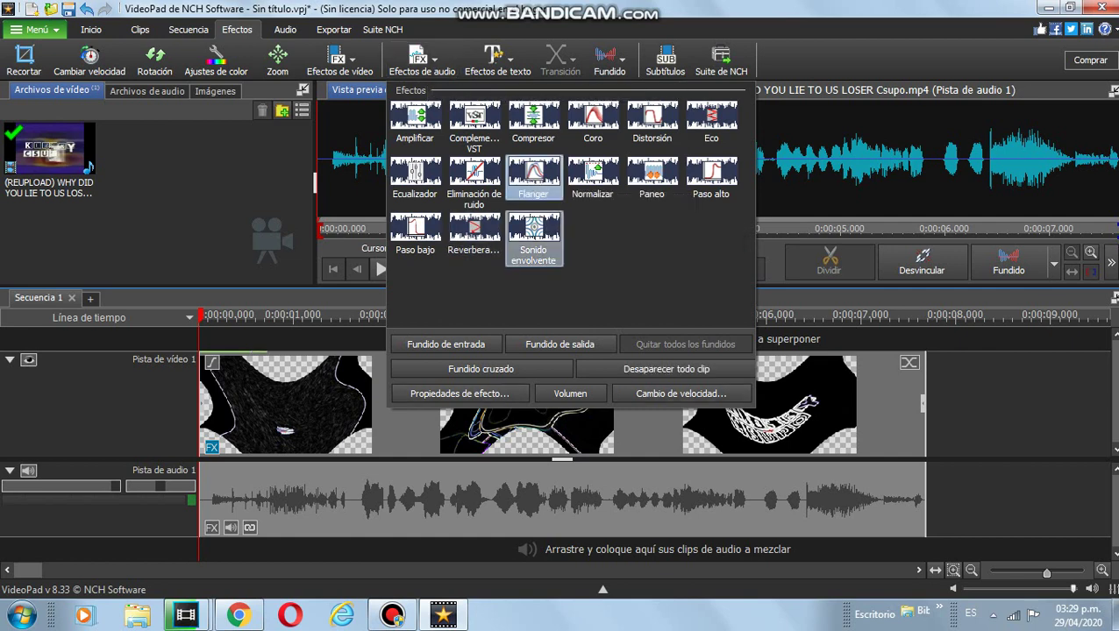
click(533, 178)
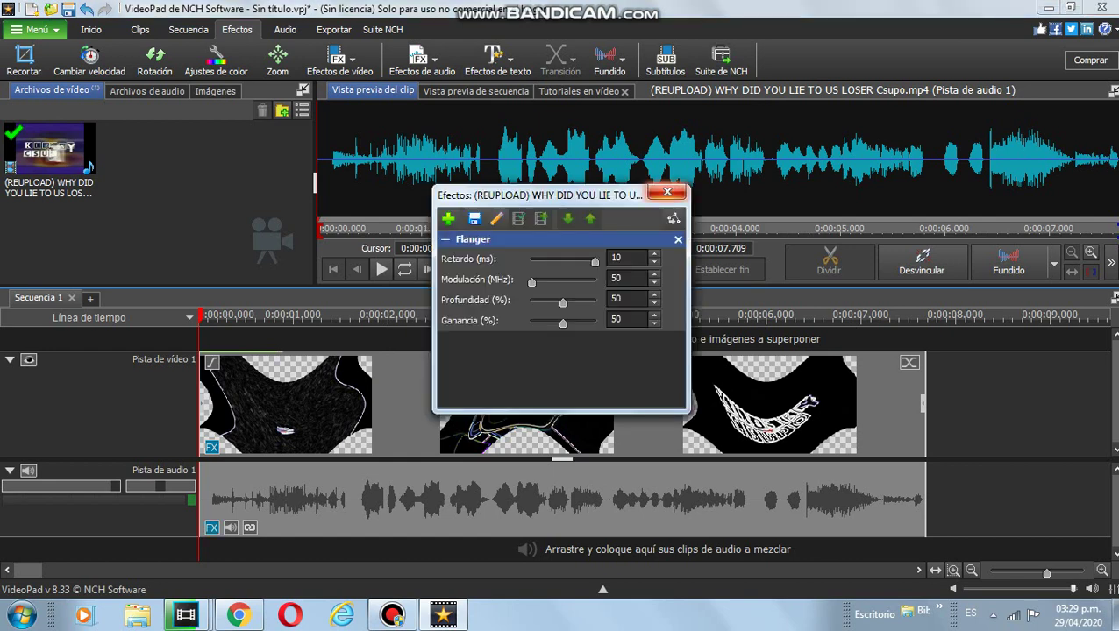
click(667, 192)
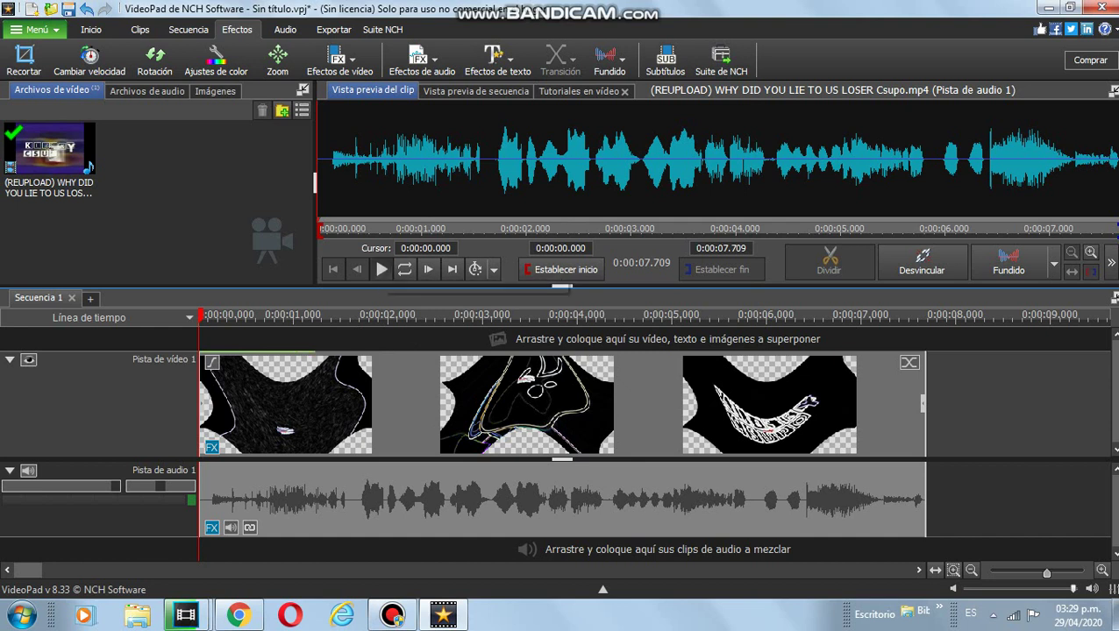
Play the processed audio clip and the processed video clip through in the clip preview.
click(381, 269)
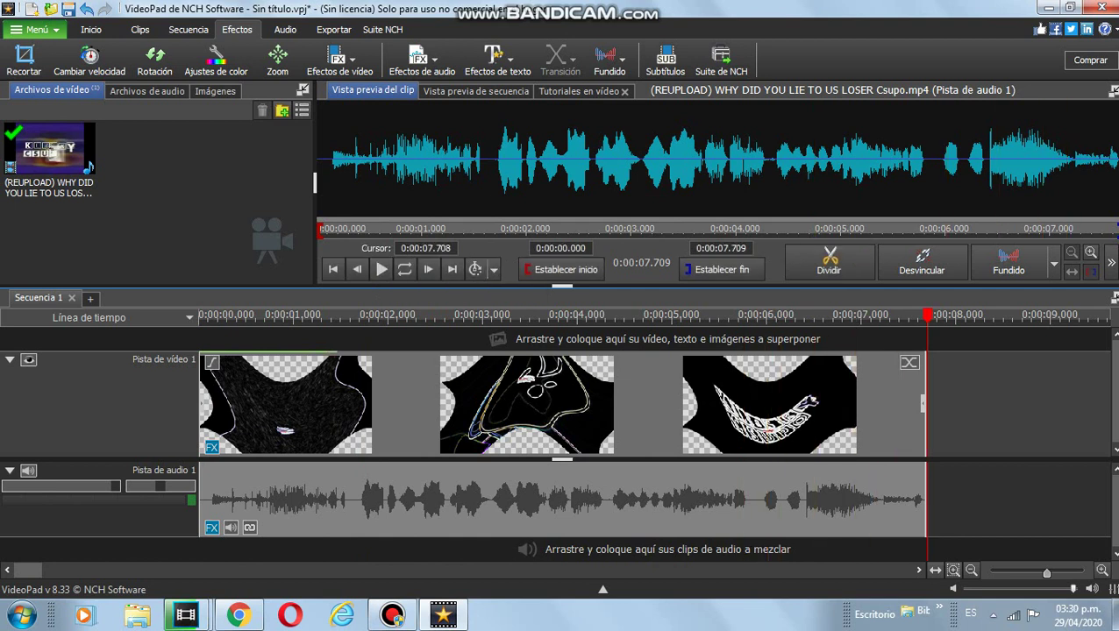
click(561, 404)
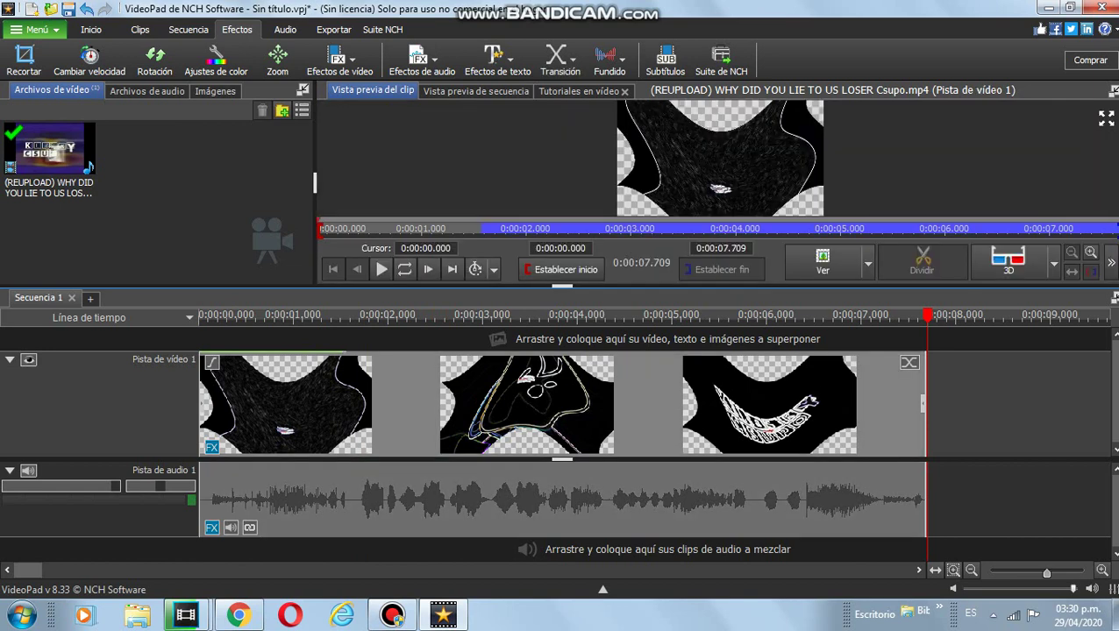
click(381, 269)
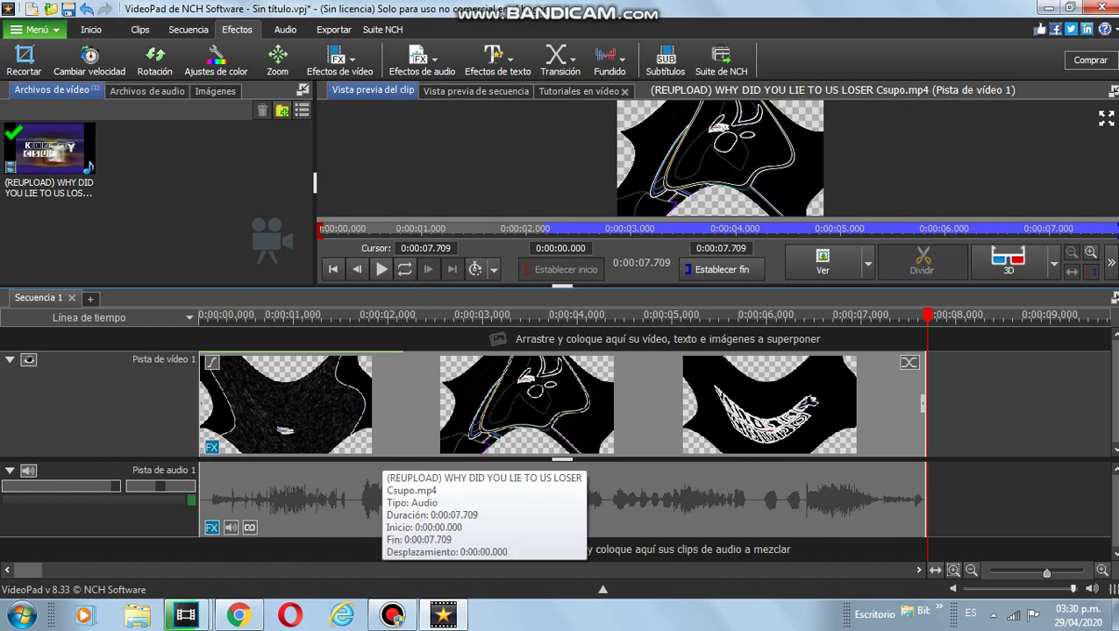
mouse_move(392, 614)
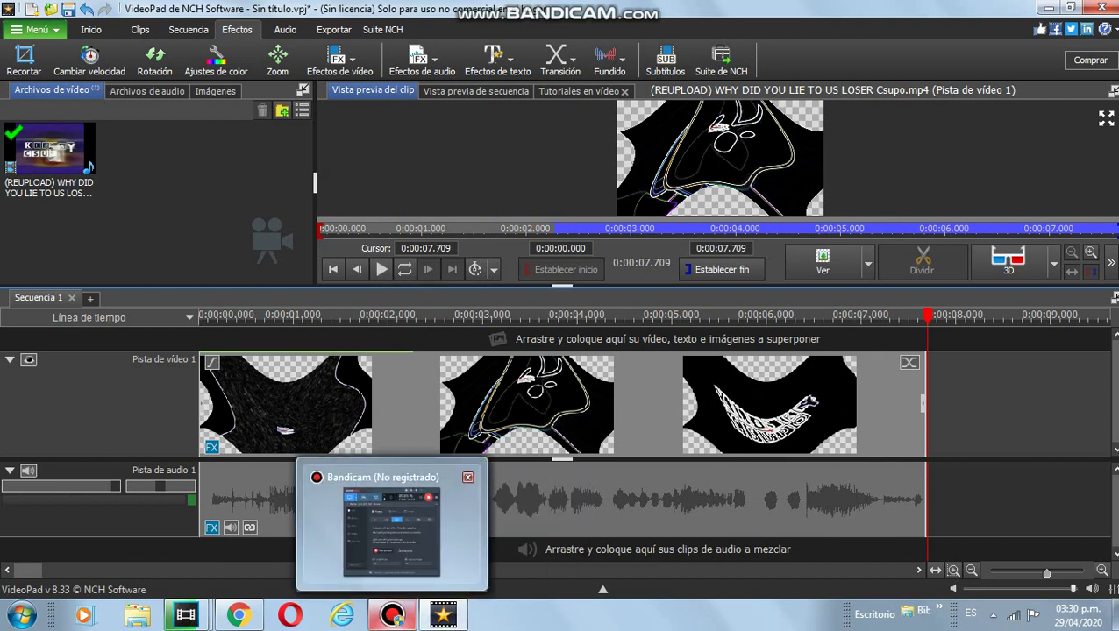
click(391, 526)
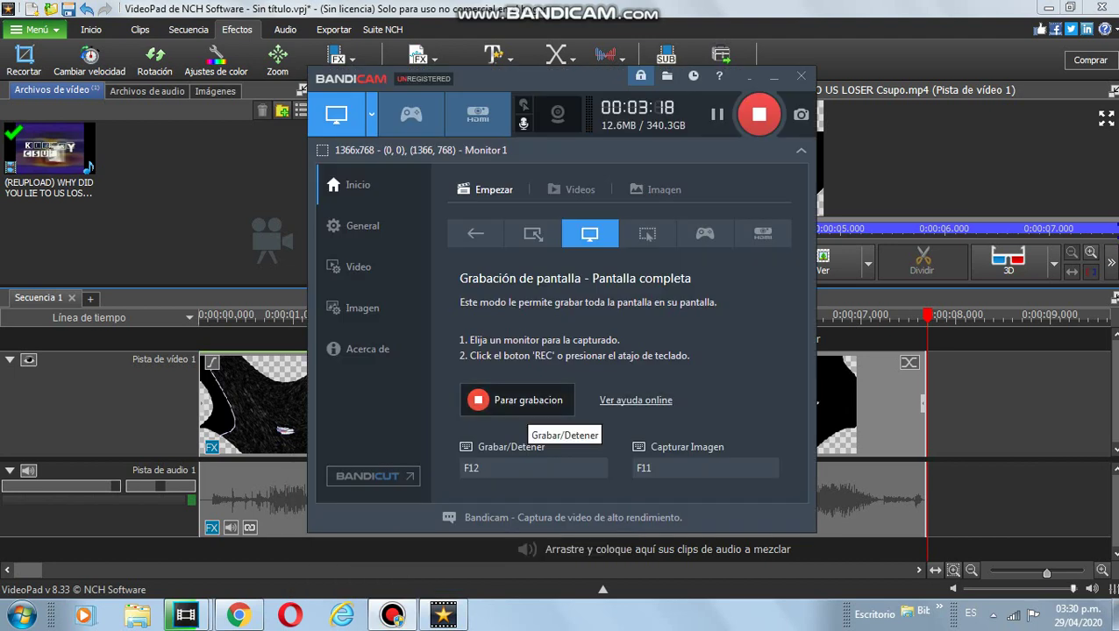